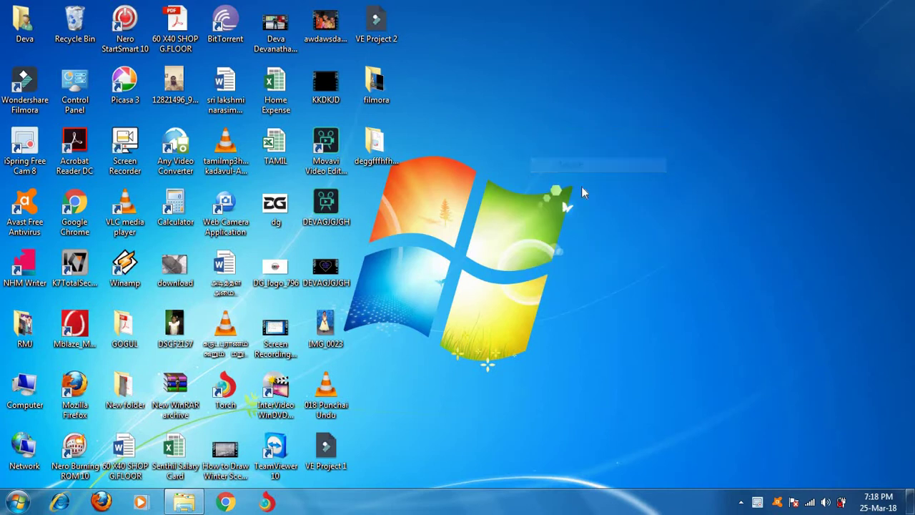
- Refresh the desktop several times in a row
{"action": "right_click", "coordinate": [545, 126]}
{"action": "left_click", "coordinate": [588, 168]}
{"action": "right_click", "coordinate": [541, 123]}
{"action": "left_click", "coordinate": [576, 169]}
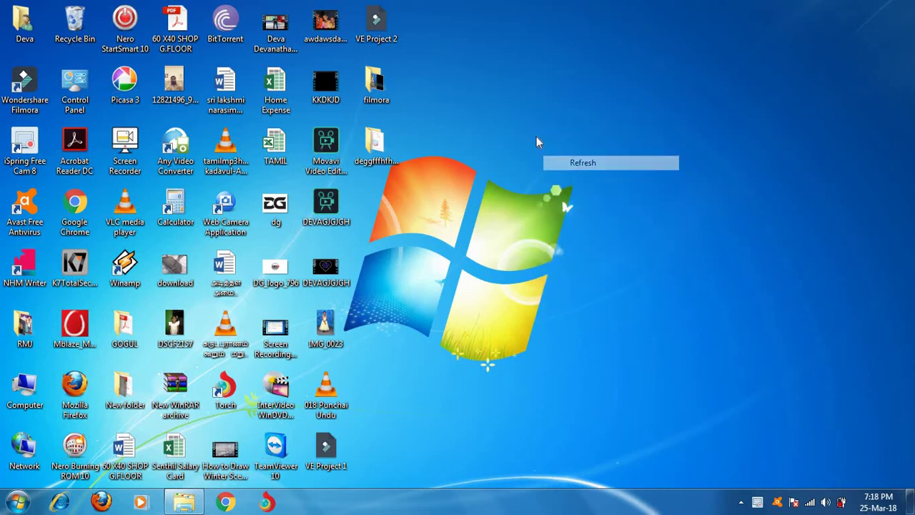
{"action": "right_click", "coordinate": [537, 136]}
{"action": "left_click", "coordinate": [565, 177]}
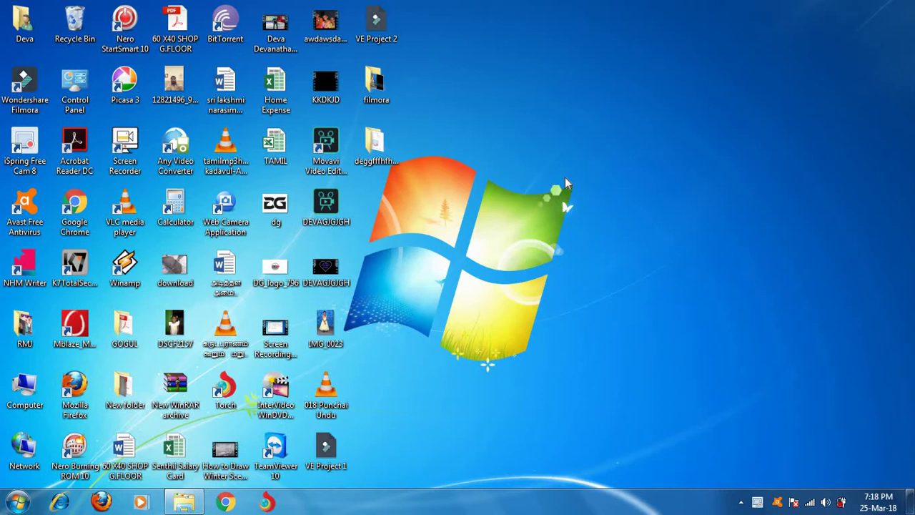
{"action": "right_click", "coordinate": [539, 152]}
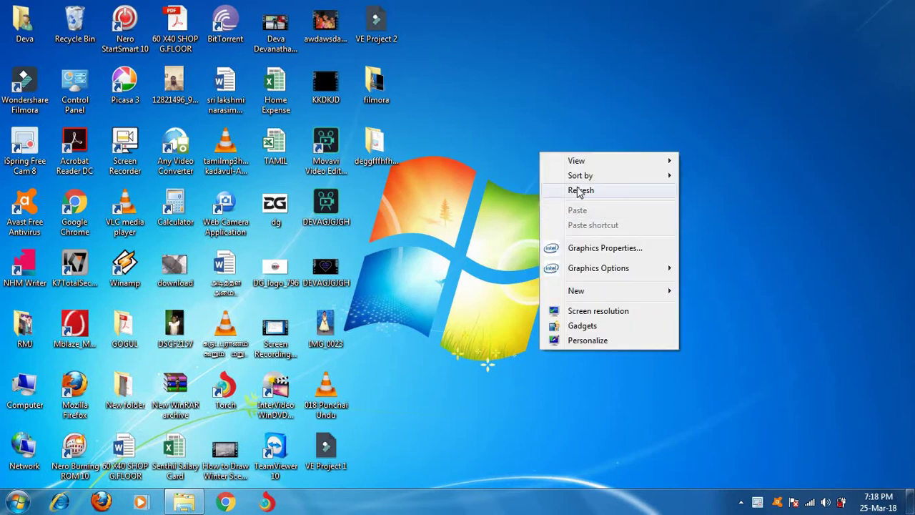
{"action": "left_click", "coordinate": [578, 186]}
{"action": "right_click", "coordinate": [551, 118]}
{"action": "left_click", "coordinate": [580, 158]}
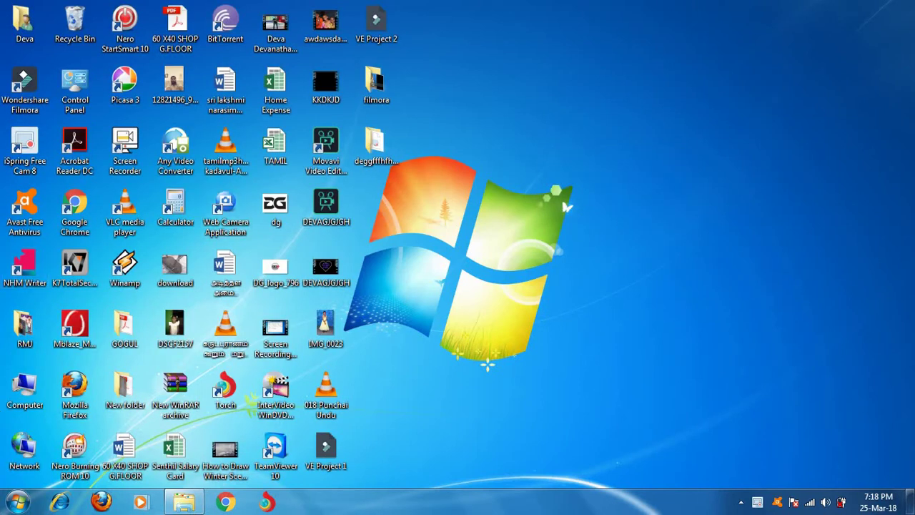
- Open Control Panel and maximize its window
{"action": "left_click", "coordinate": [18, 503]}
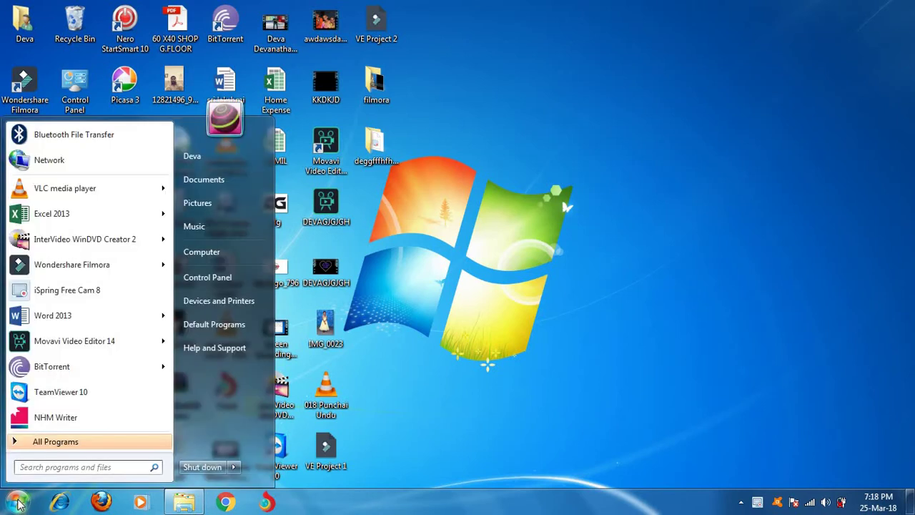
{"action": "left_click", "coordinate": [193, 279]}
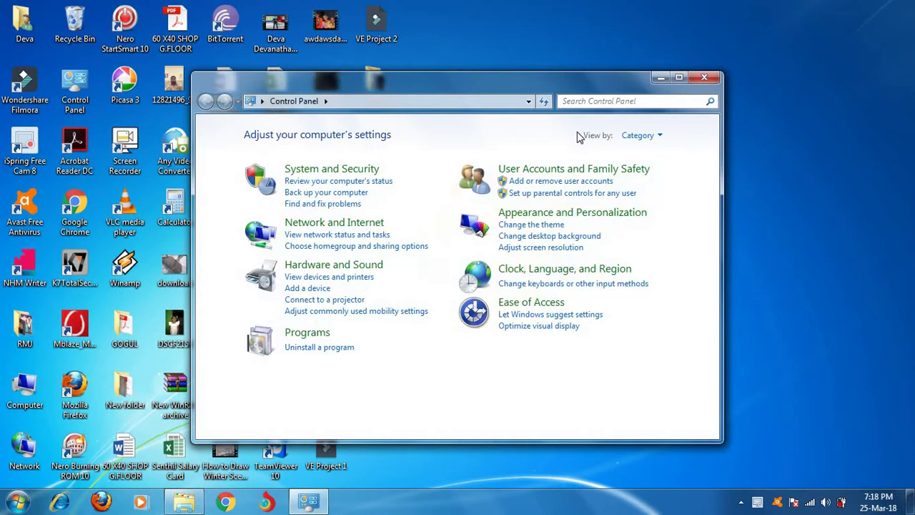
{"action": "left_click", "coordinate": [680, 77]}
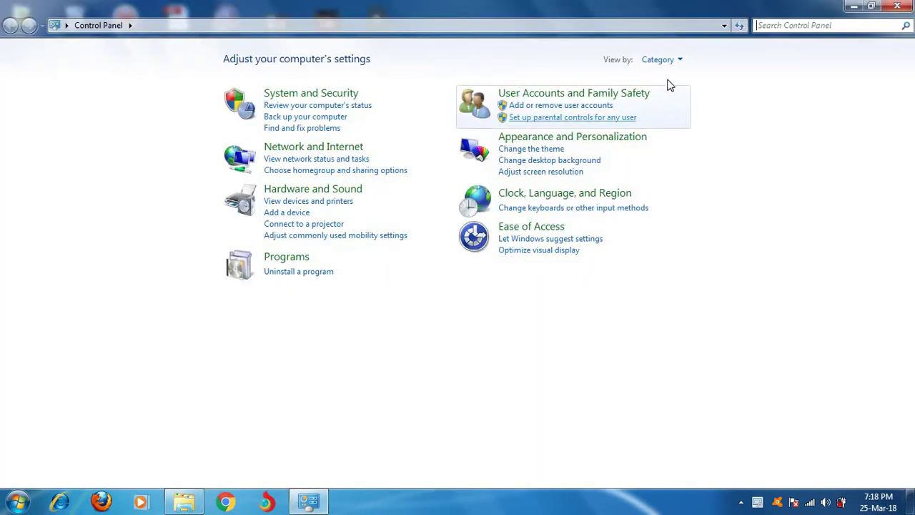
- Compare the Large icons and Small icons views of Control Panel and return to the Category view
{"action": "left_click", "coordinate": [679, 61]}
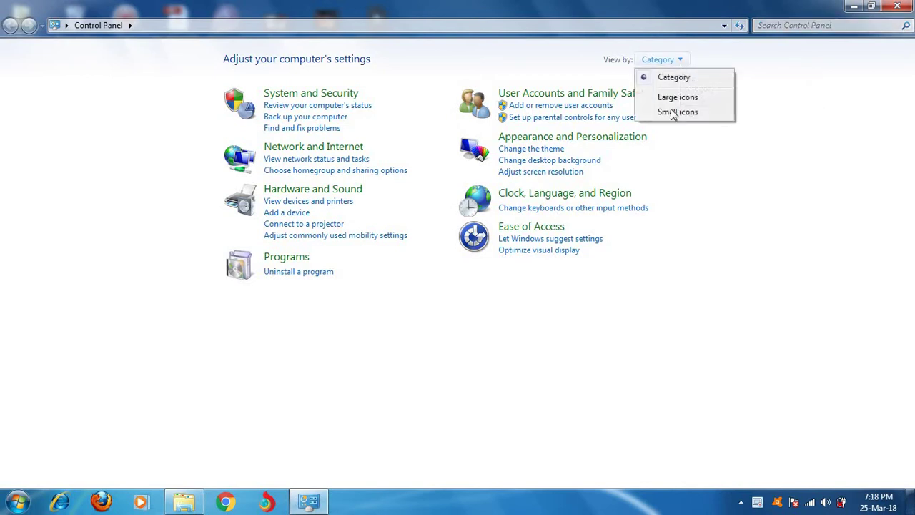
{"action": "left_click", "coordinate": [672, 98]}
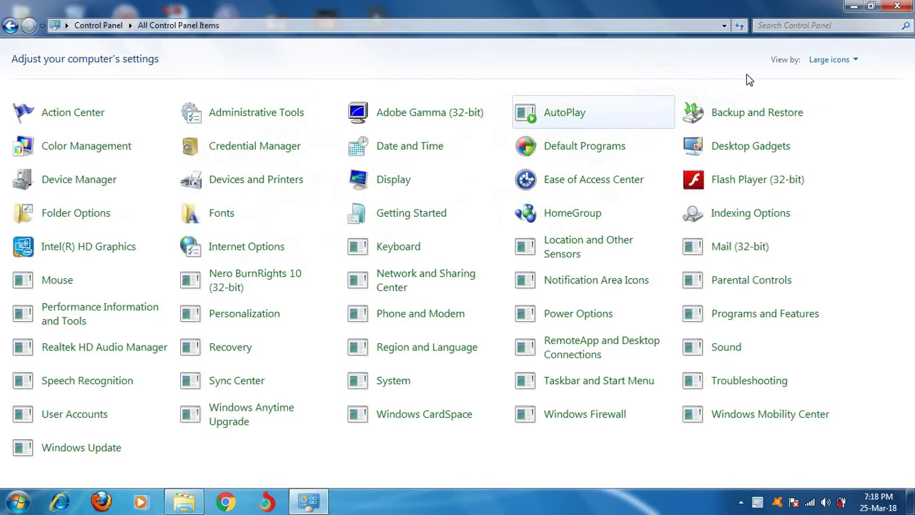
{"action": "left_click", "coordinate": [852, 60]}
{"action": "left_click", "coordinate": [837, 112]}
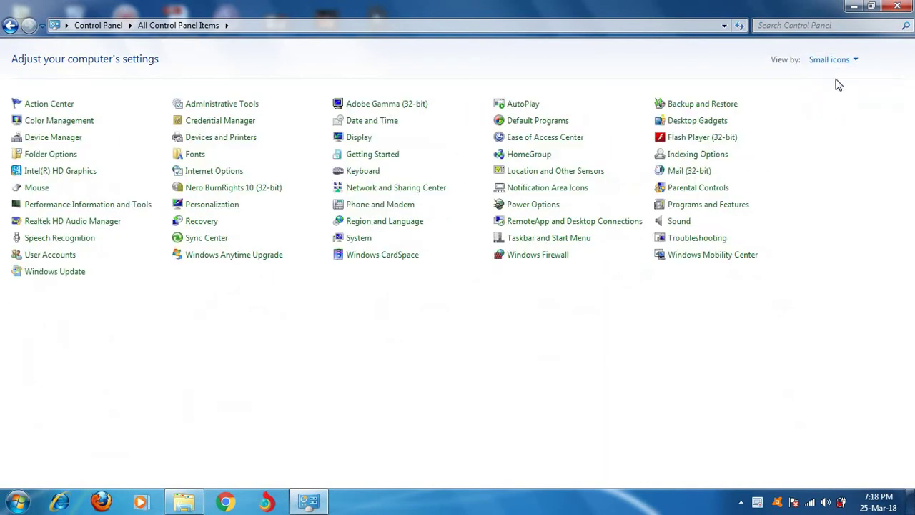
{"action": "left_click", "coordinate": [855, 61]}
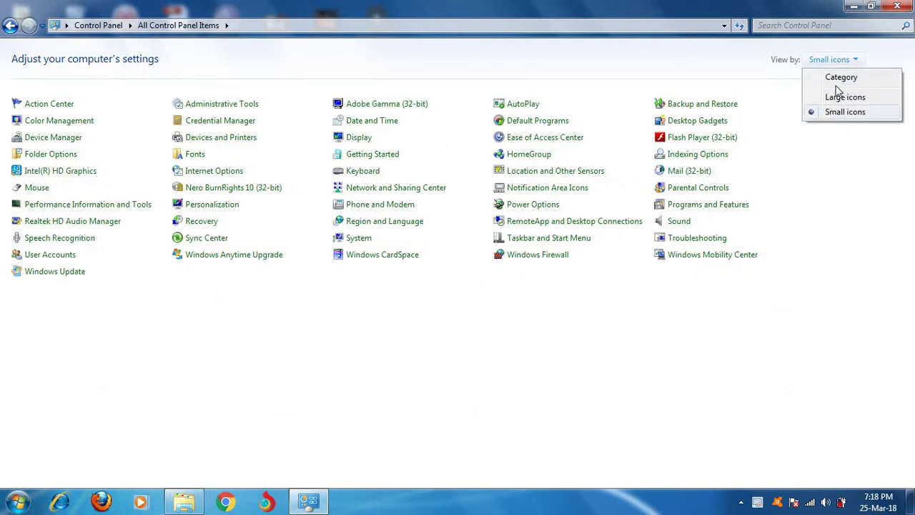
{"action": "left_click", "coordinate": [841, 79]}
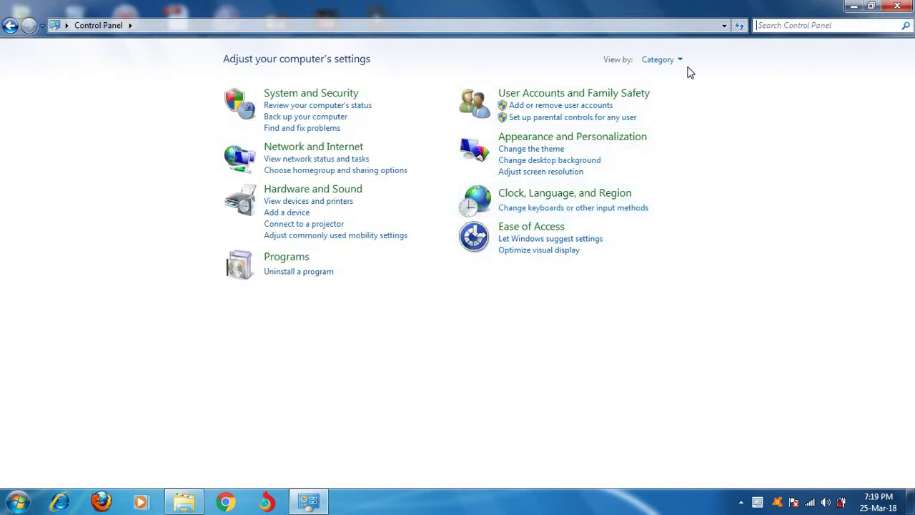
{"action": "left_click", "coordinate": [681, 61]}
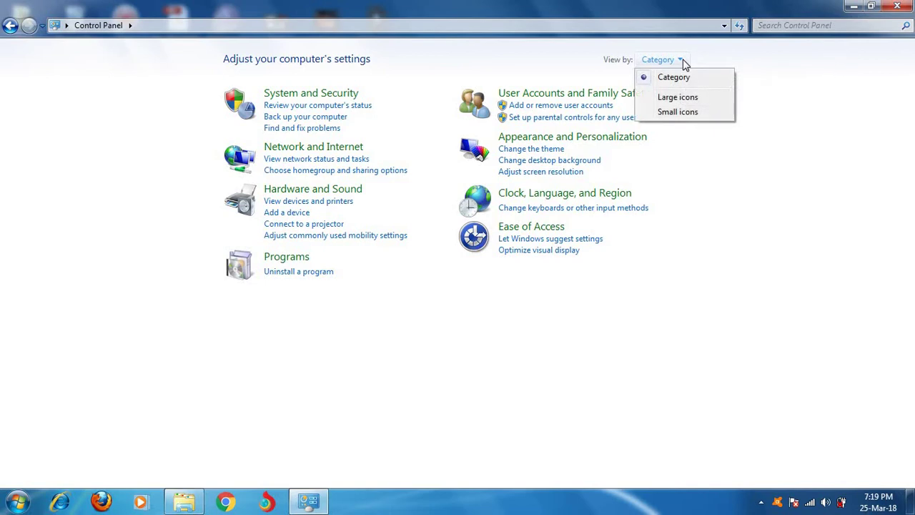
{"action": "left_click", "coordinate": [673, 98]}
{"action": "left_click", "coordinate": [855, 61]}
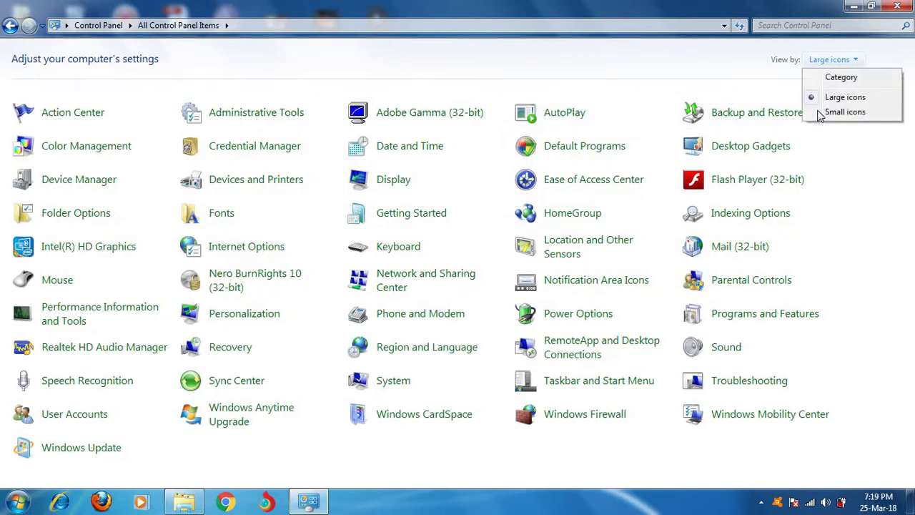
{"action": "left_click", "coordinate": [828, 78]}
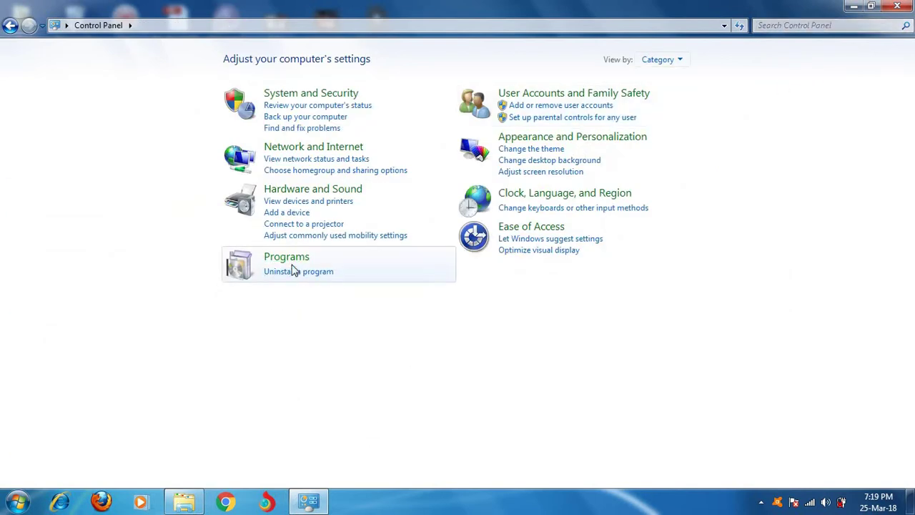
- Open Programs and Features from the Programs category to list the installed programs
{"action": "left_click", "coordinate": [292, 264]}
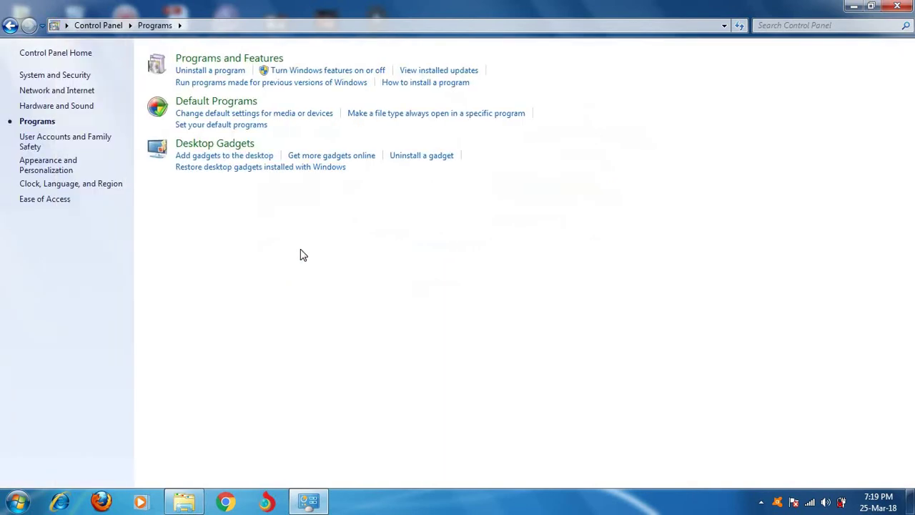
{"action": "left_click", "coordinate": [210, 61]}
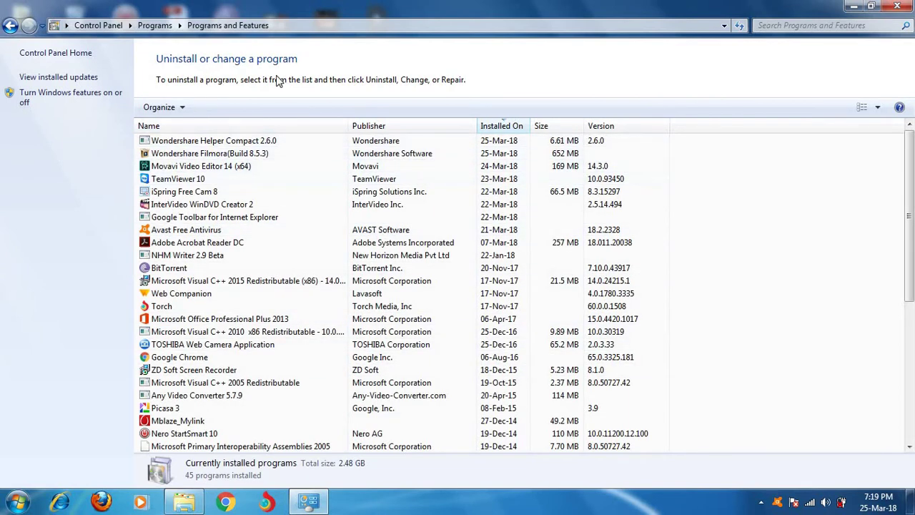
- Minimize the Programs and Features window and the recording folder window to show the desktop
{"action": "left_click", "coordinate": [898, 6]}
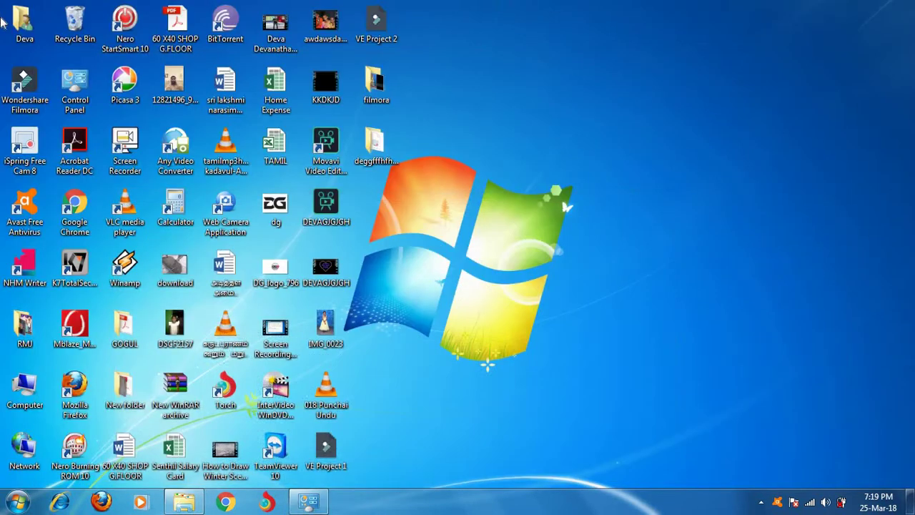
{"action": "left_click", "coordinate": [199, 506]}
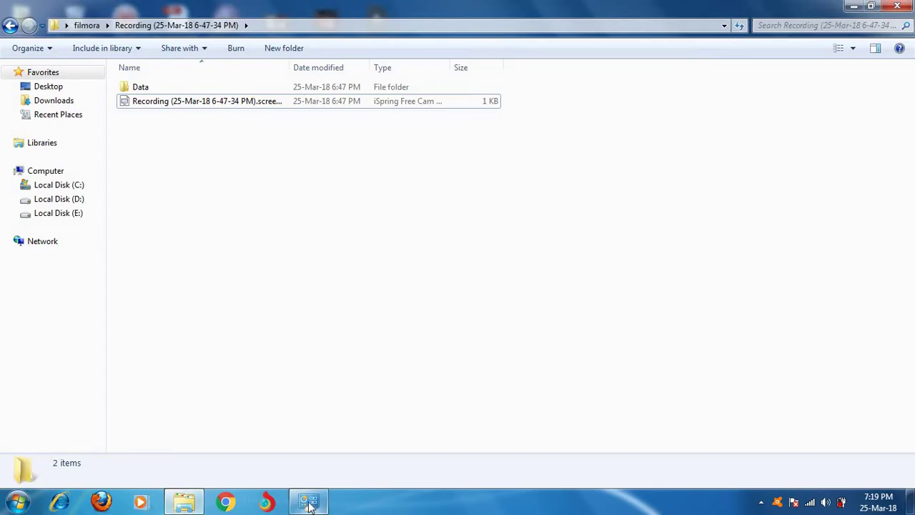
{"action": "left_click", "coordinate": [310, 504]}
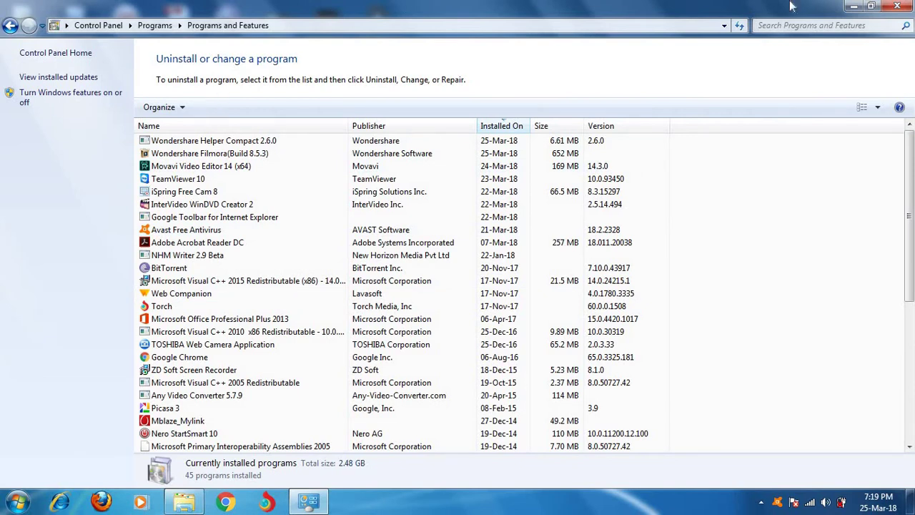
{"action": "left_click", "coordinate": [853, 6]}
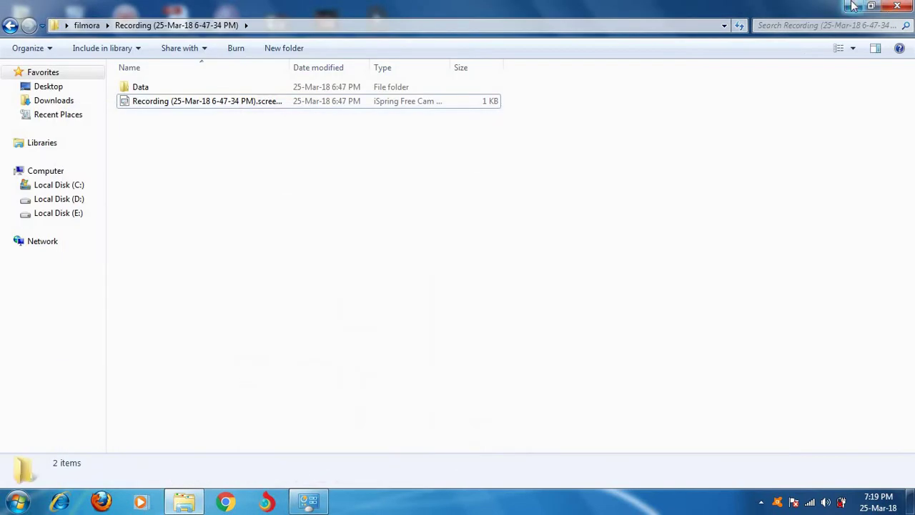
{"action": "left_click", "coordinate": [853, 7]}
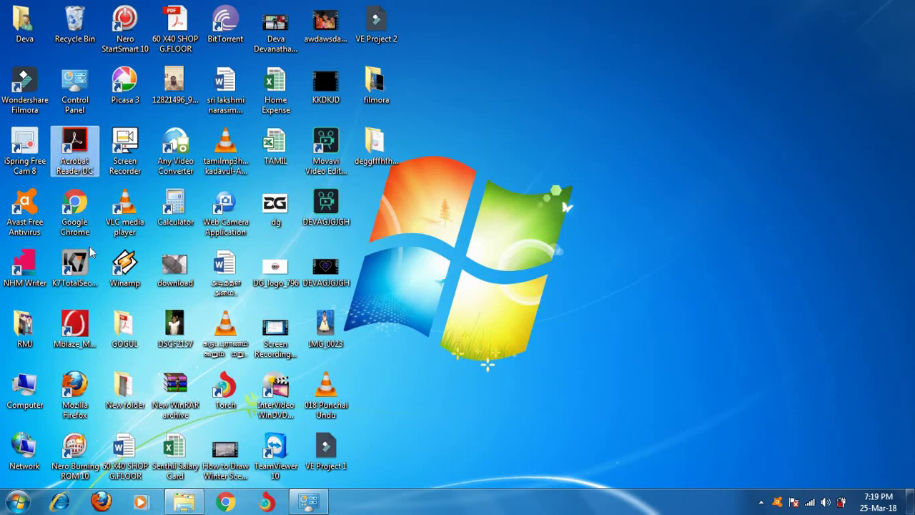
{"action": "right_click", "coordinate": [80, 153]}
{"action": "left_click", "coordinate": [374, 376]}
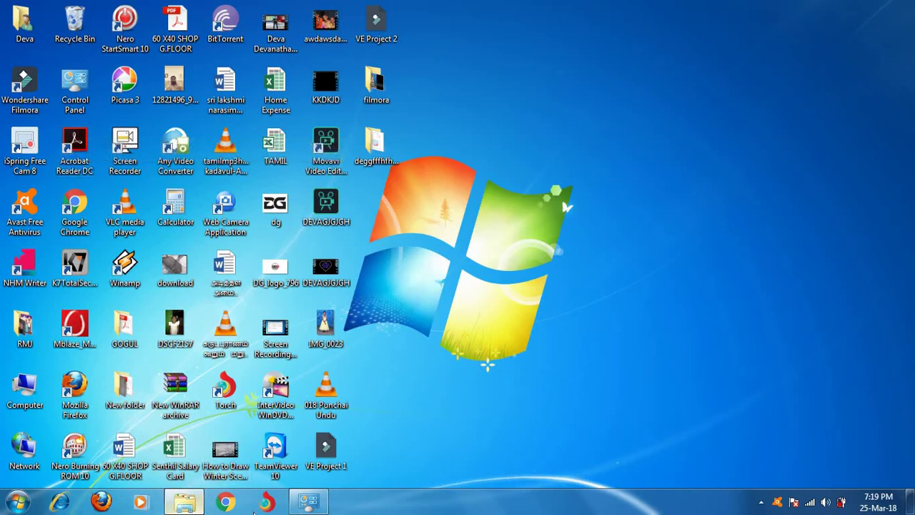
{"action": "left_click", "coordinate": [306, 504]}
{"action": "left_click", "coordinate": [306, 504]}
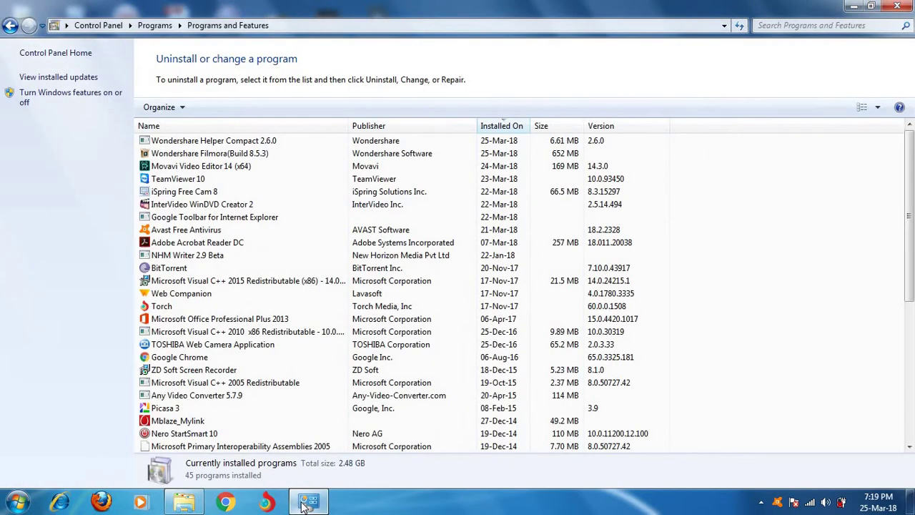
{"action": "left_click", "coordinate": [853, 5]}
{"action": "left_click", "coordinate": [851, 6]}
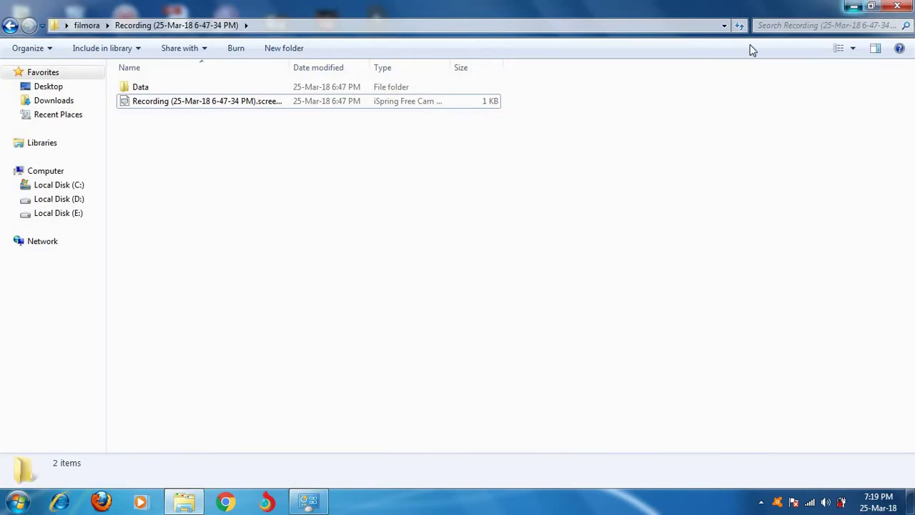
- Refresh the desktop twice
{"action": "right_click", "coordinate": [561, 164]}
{"action": "left_click", "coordinate": [603, 203]}
{"action": "right_click", "coordinate": [586, 92]}
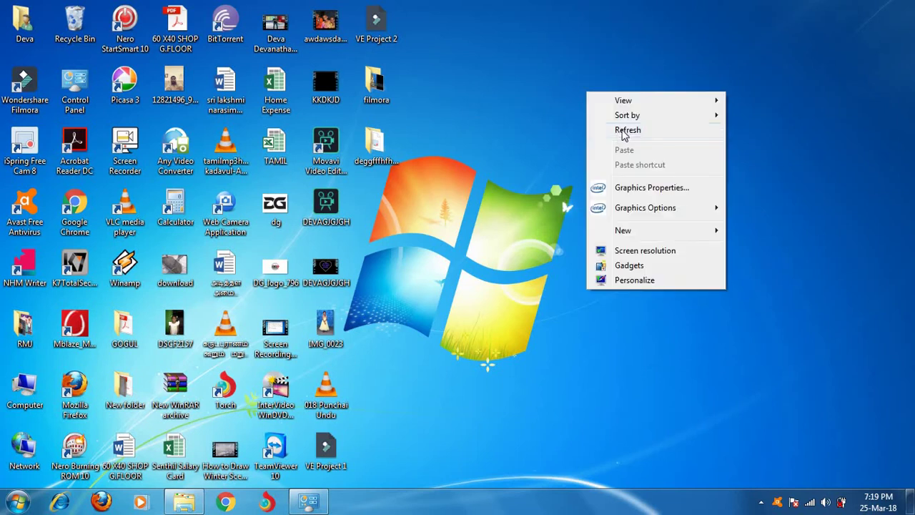
{"action": "left_click", "coordinate": [606, 129]}
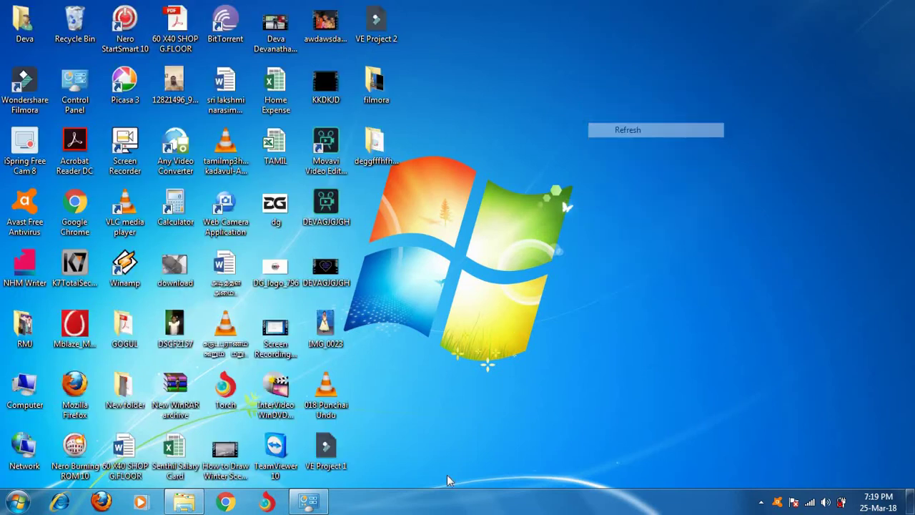
- Restore Programs and Features, select several programs from Wondershare Filmora down to ZD Soft Screen Recorder to view their details, and minimize the window
{"action": "left_click", "coordinate": [317, 504]}
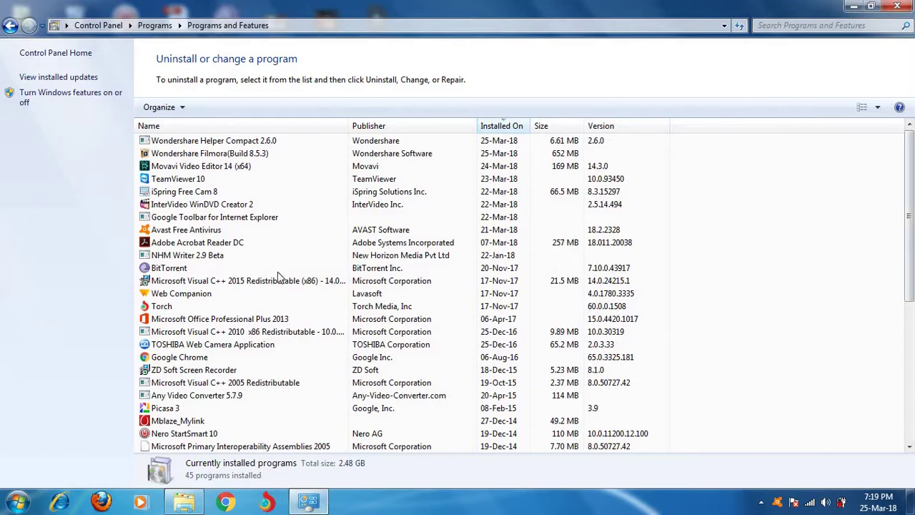
{"action": "left_click", "coordinate": [188, 153]}
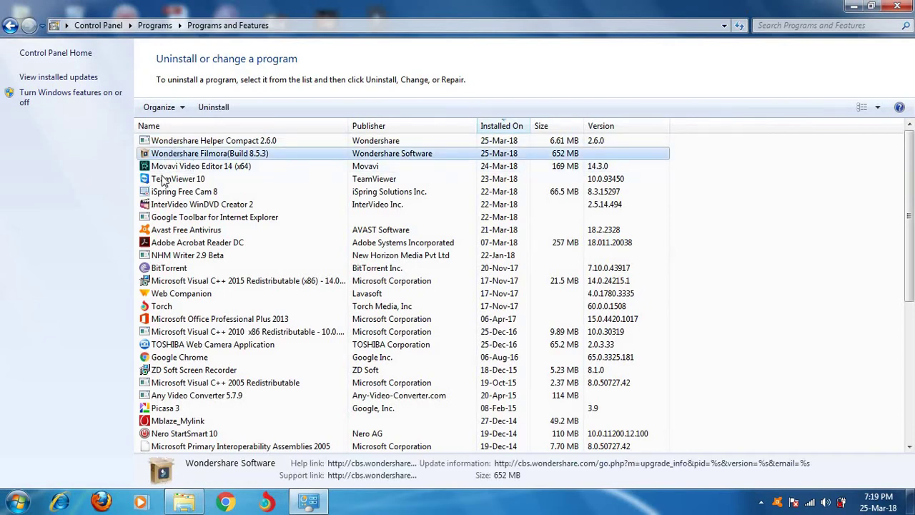
{"action": "left_click", "coordinate": [164, 194]}
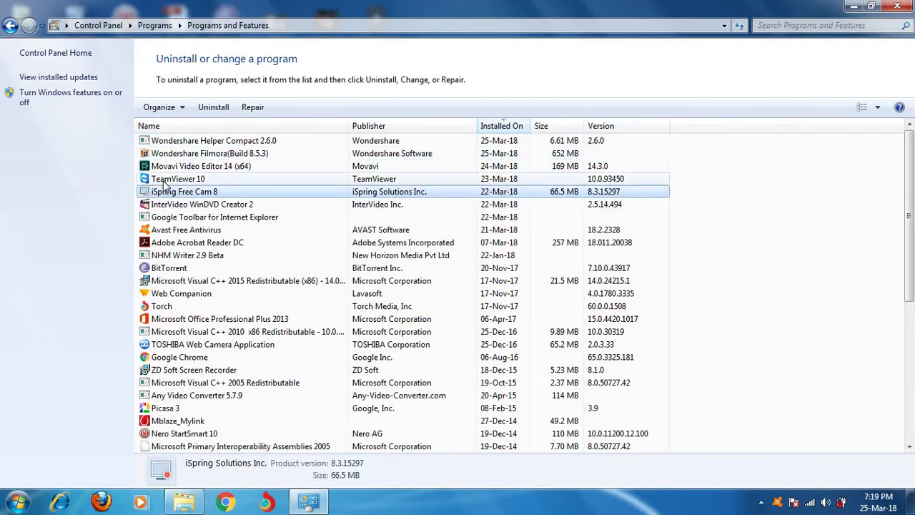
{"action": "left_click", "coordinate": [165, 180]}
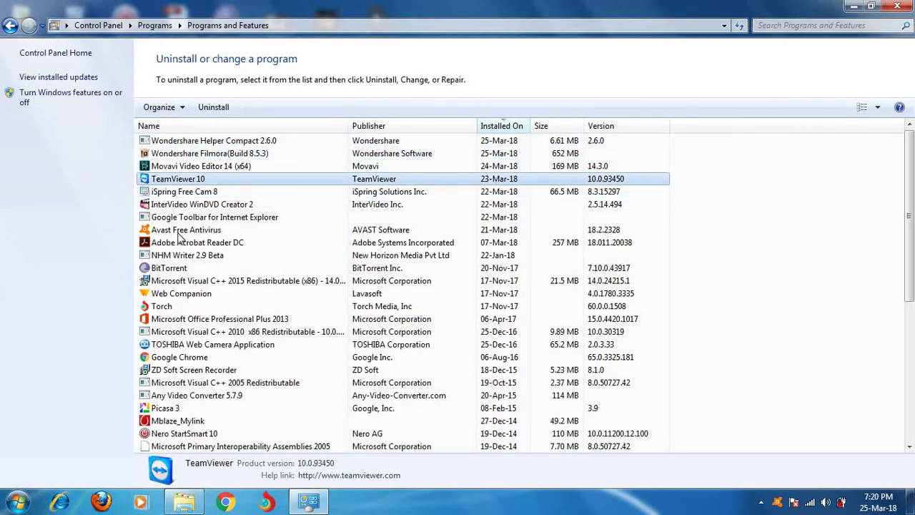
{"action": "left_click", "coordinate": [180, 269]}
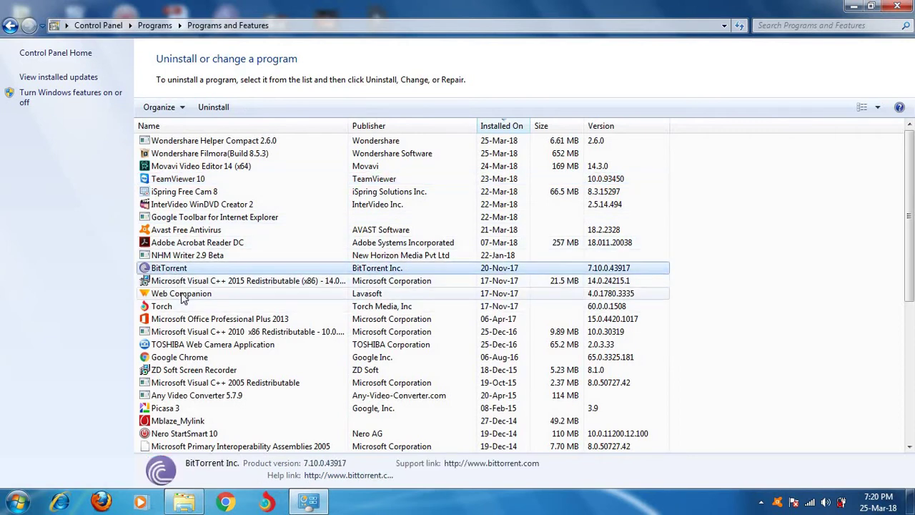
{"action": "left_click", "coordinate": [182, 295]}
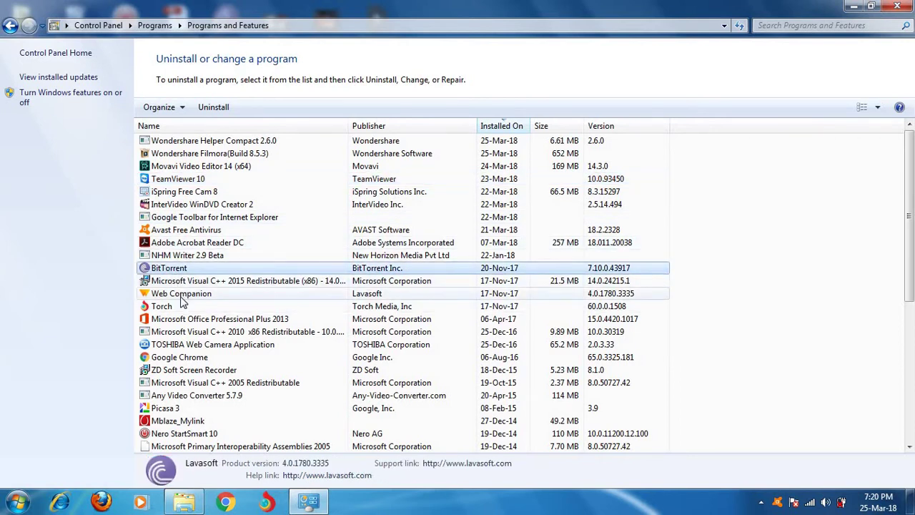
{"action": "left_click", "coordinate": [183, 369]}
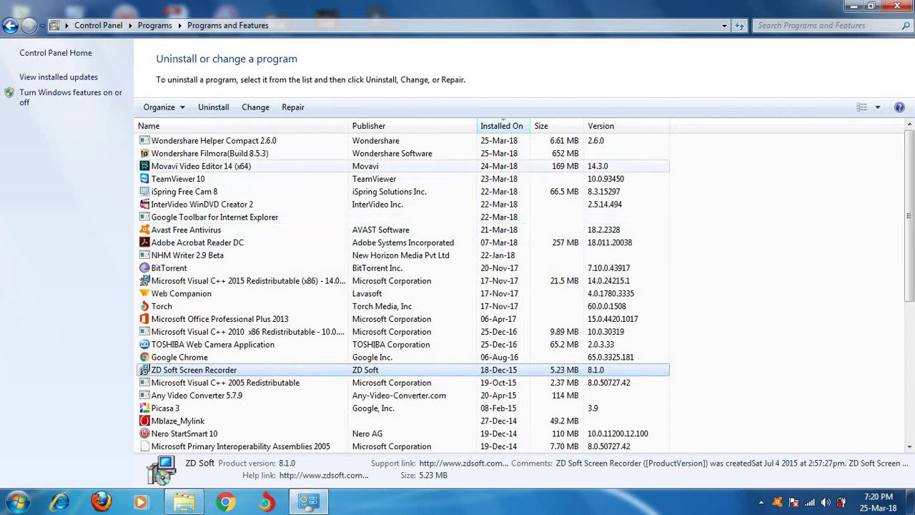
{"action": "left_click", "coordinate": [855, 6]}
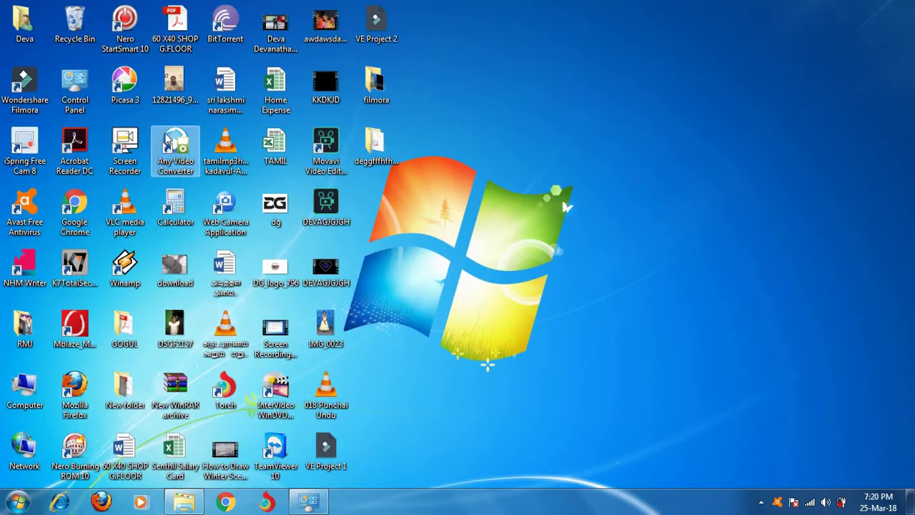
{"action": "left_click", "coordinate": [66, 91]}
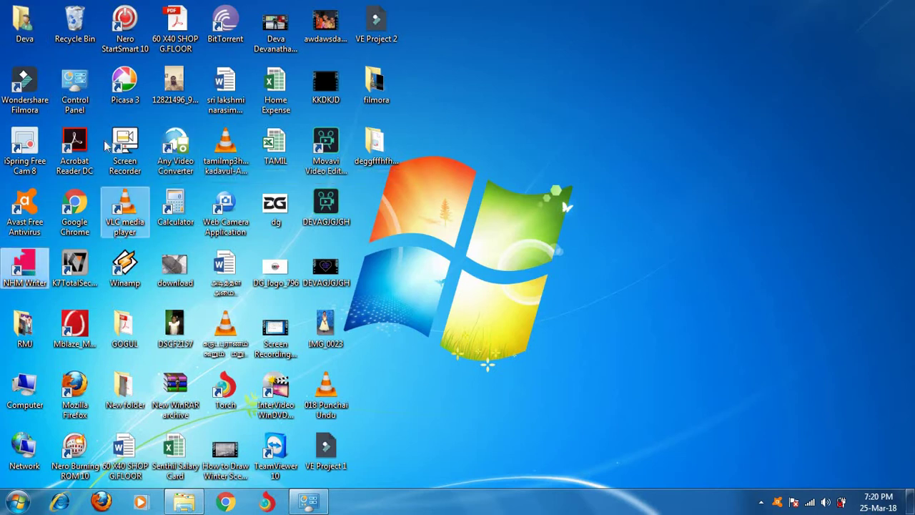
{"action": "left_click", "coordinate": [143, 45]}
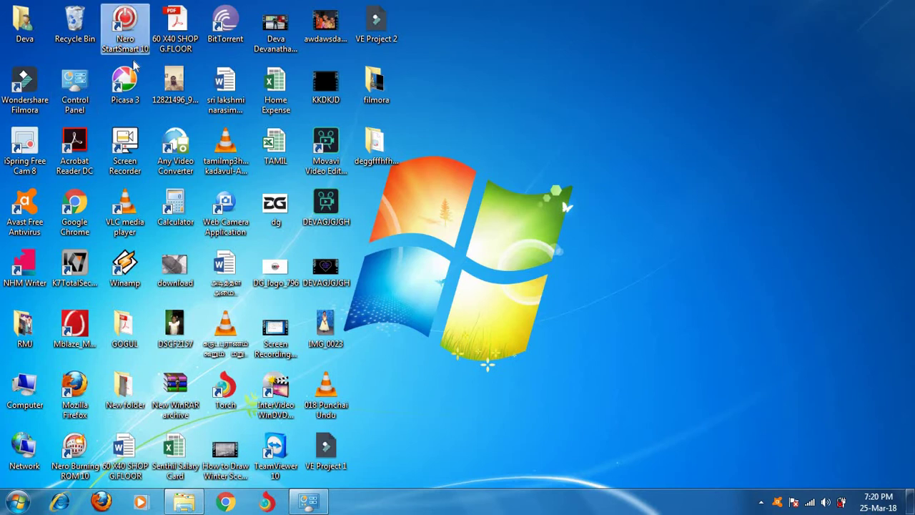
{"action": "left_click", "coordinate": [94, 218]}
{"action": "left_click", "coordinate": [127, 223]}
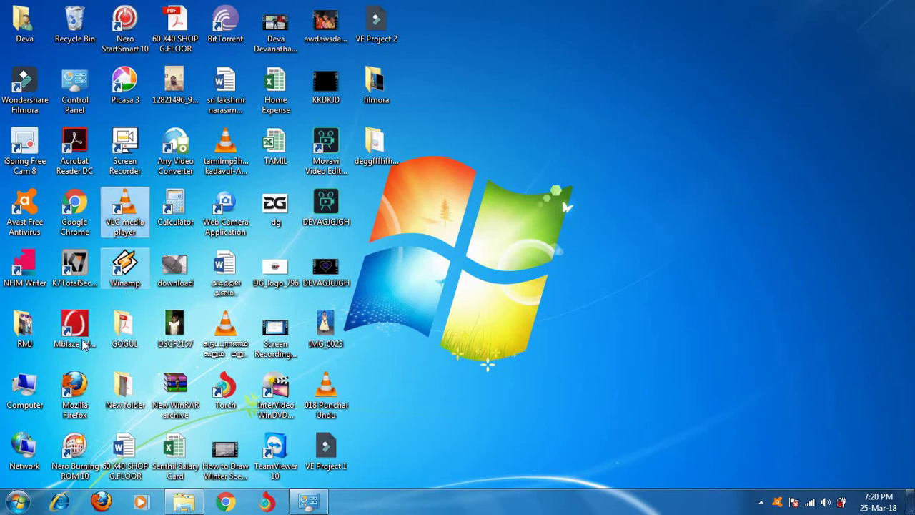
- Restore Programs and Features, select BitTorrent to view its uninstall option, and minimize the window to check its desktop shortcut
{"action": "left_click", "coordinate": [312, 503]}
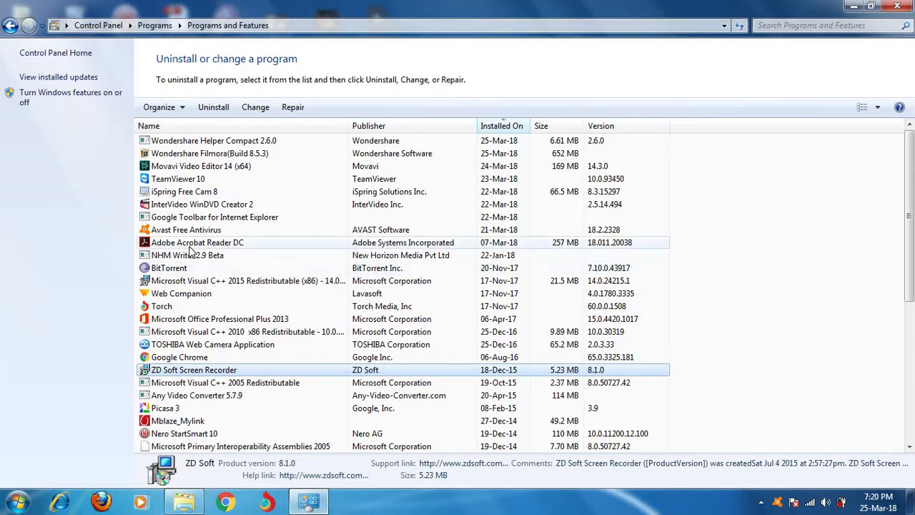
{"action": "left_click", "coordinate": [165, 271]}
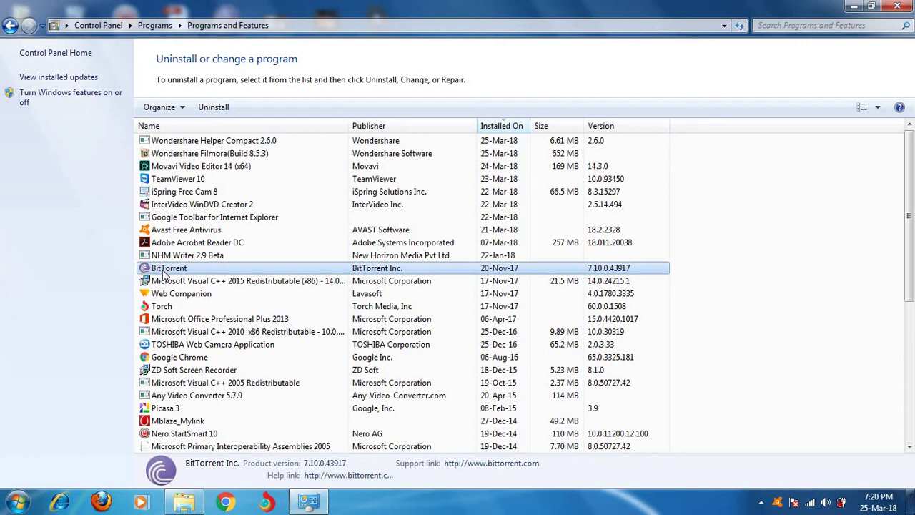
{"action": "right_click", "coordinate": [183, 272]}
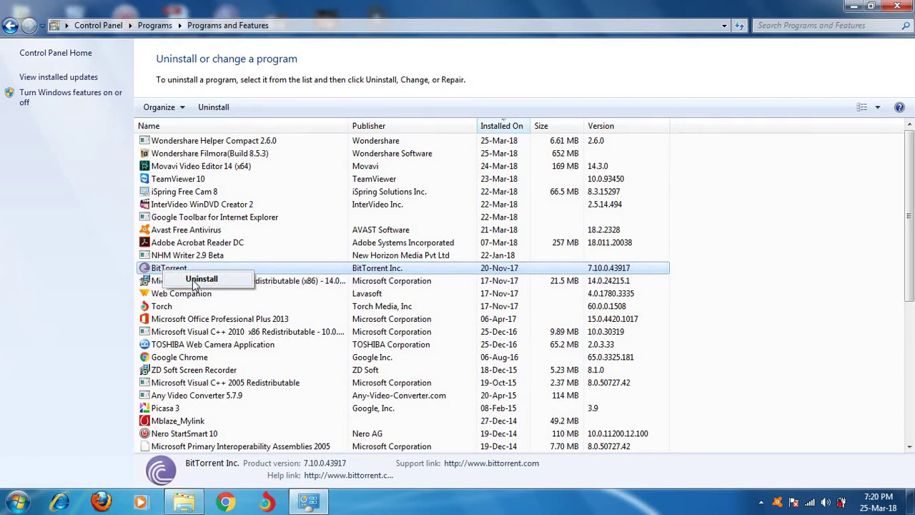
{"action": "left_click", "coordinate": [193, 284]}
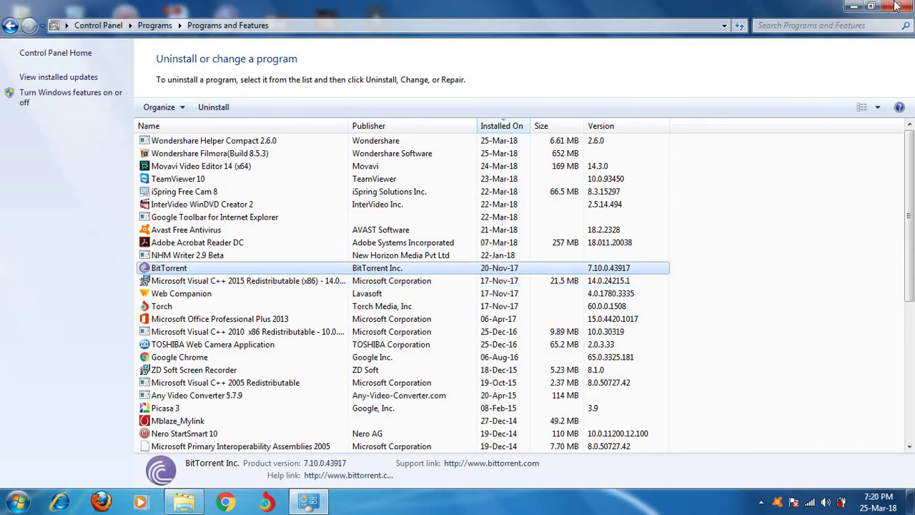
{"action": "left_click", "coordinate": [853, 5]}
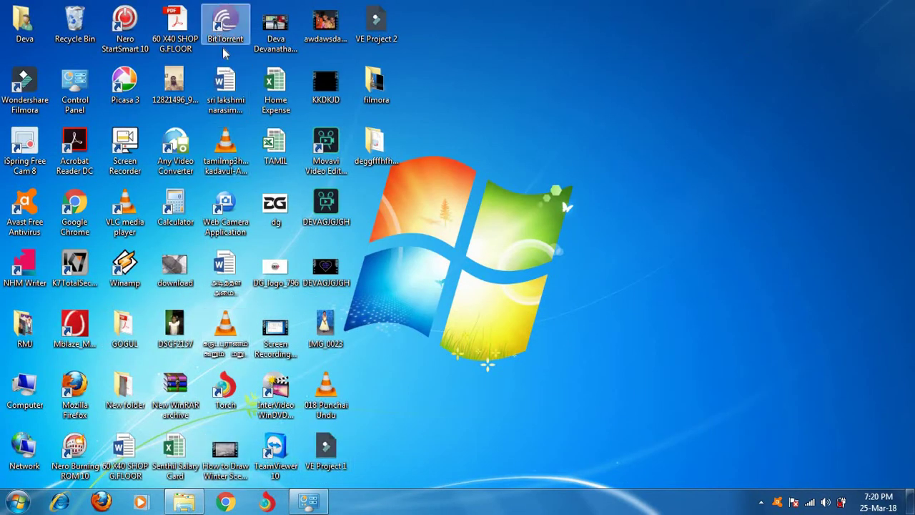
- Uninstall BitTorrent from the restored Programs and Features list without removing its settings, and minimize the window
{"action": "left_click", "coordinate": [308, 501]}
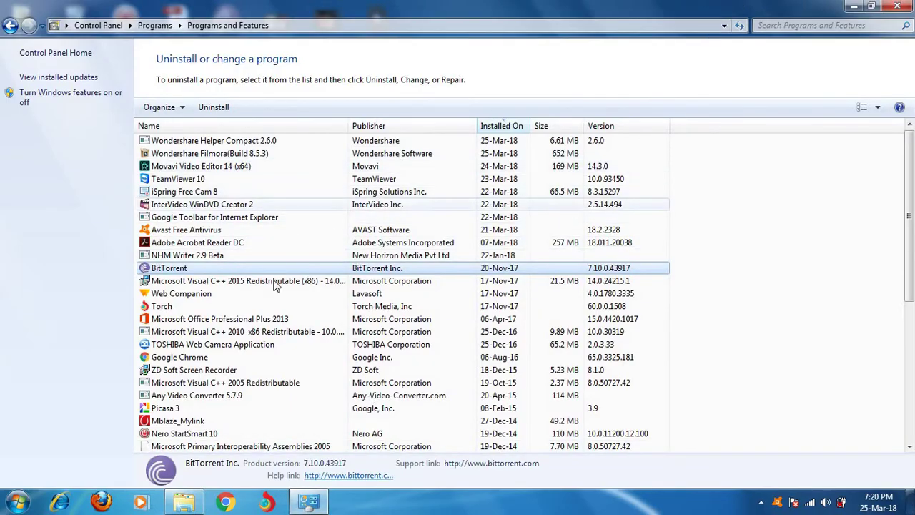
{"action": "right_click", "coordinate": [236, 273]}
{"action": "left_click", "coordinate": [259, 279]}
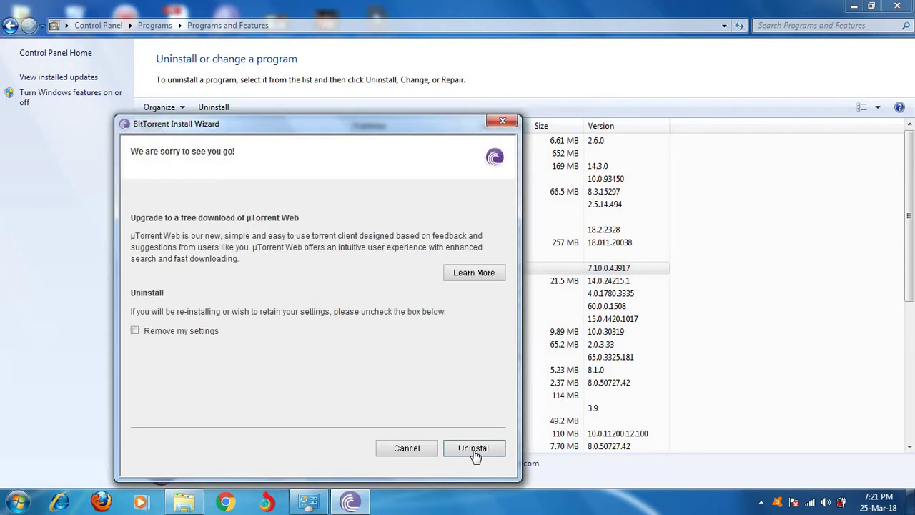
{"action": "left_click", "coordinate": [476, 449]}
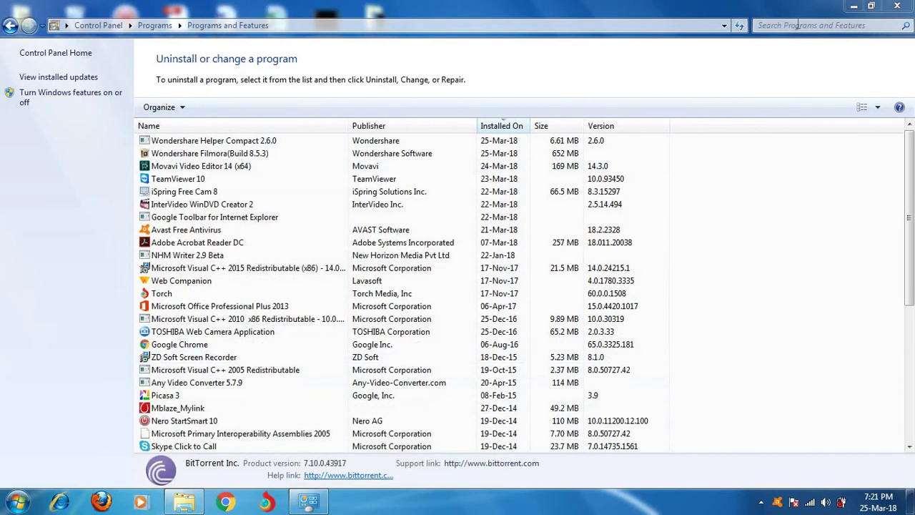
{"action": "left_click", "coordinate": [852, 7]}
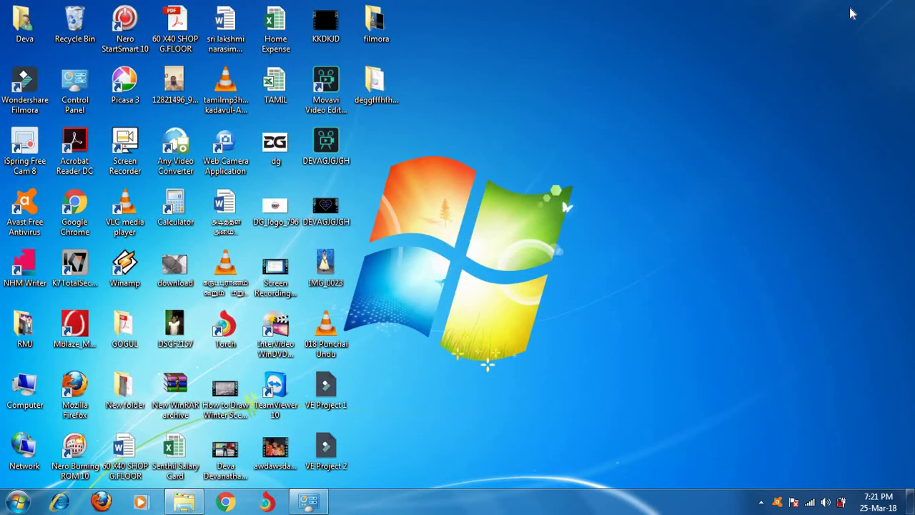
- Refresh the desktop repeatedly to check the shortcuts following the BitTorrent removal
{"action": "right_click", "coordinate": [620, 136]}
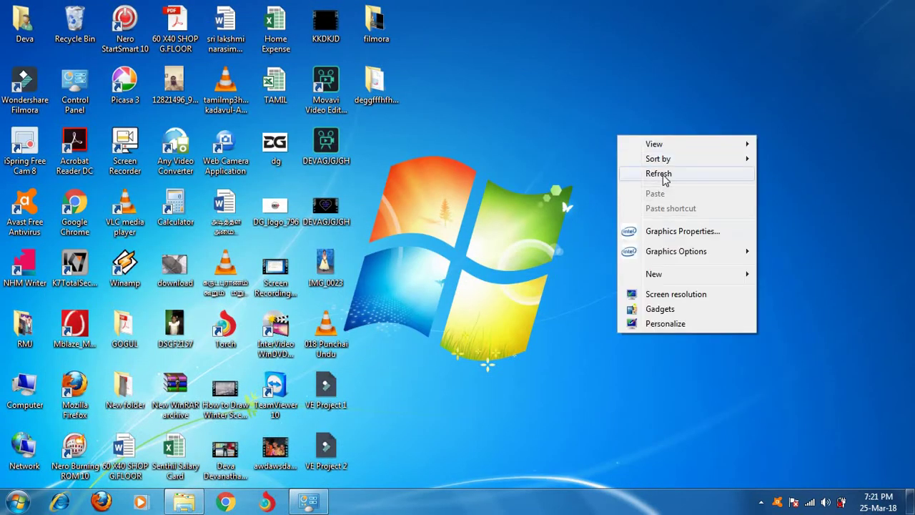
{"action": "left_click", "coordinate": [635, 173]}
{"action": "right_click", "coordinate": [561, 2]}
{"action": "left_click", "coordinate": [603, 37]}
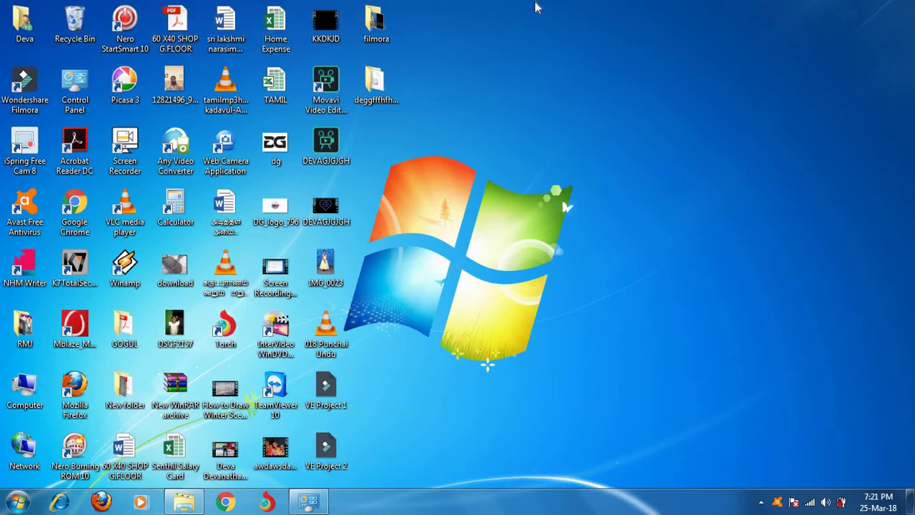
{"action": "right_click", "coordinate": [134, 30]}
{"action": "left_click", "coordinate": [540, 155]}
- Open a new Control Panel window and go through the Programs category to Programs and Features
{"action": "left_click", "coordinate": [19, 502]}
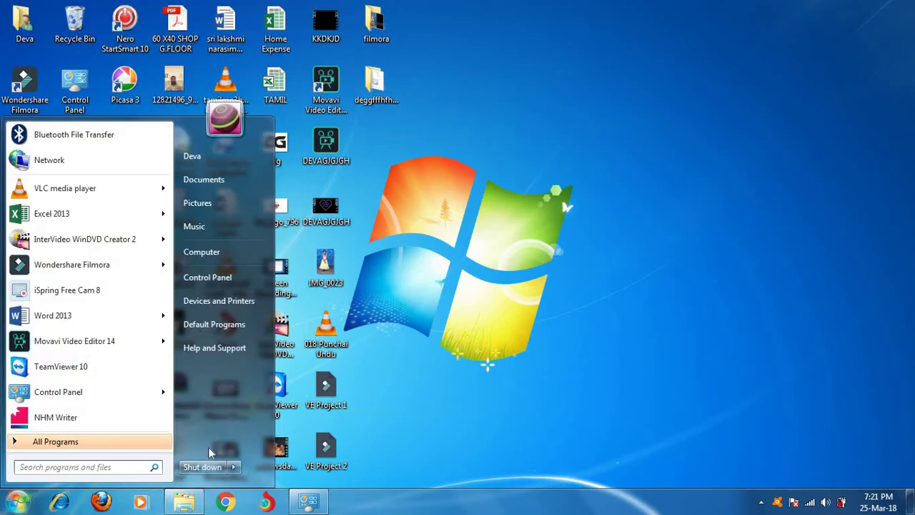
{"action": "left_click", "coordinate": [236, 283]}
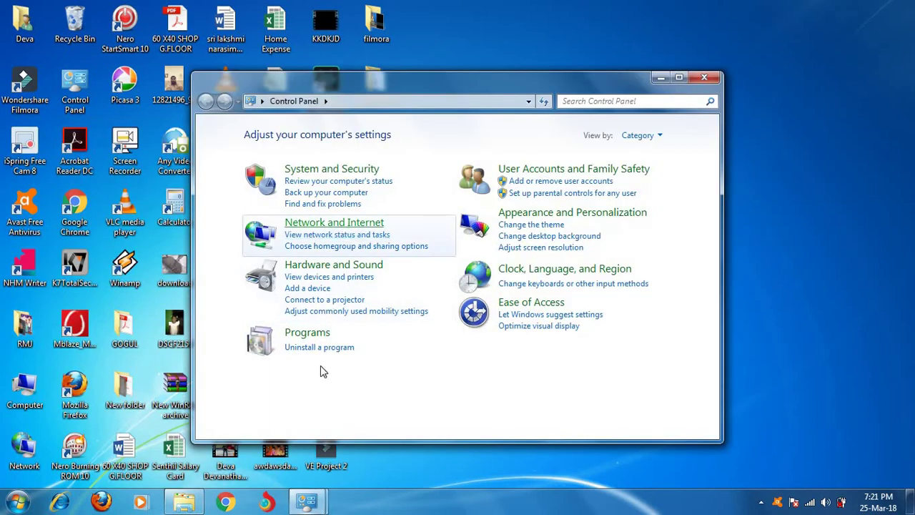
{"action": "left_click", "coordinate": [306, 333]}
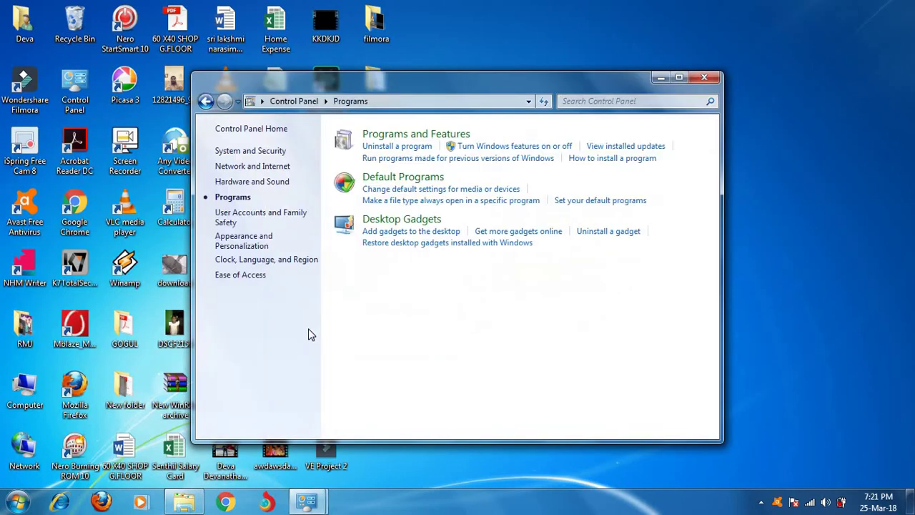
{"action": "left_click", "coordinate": [404, 136]}
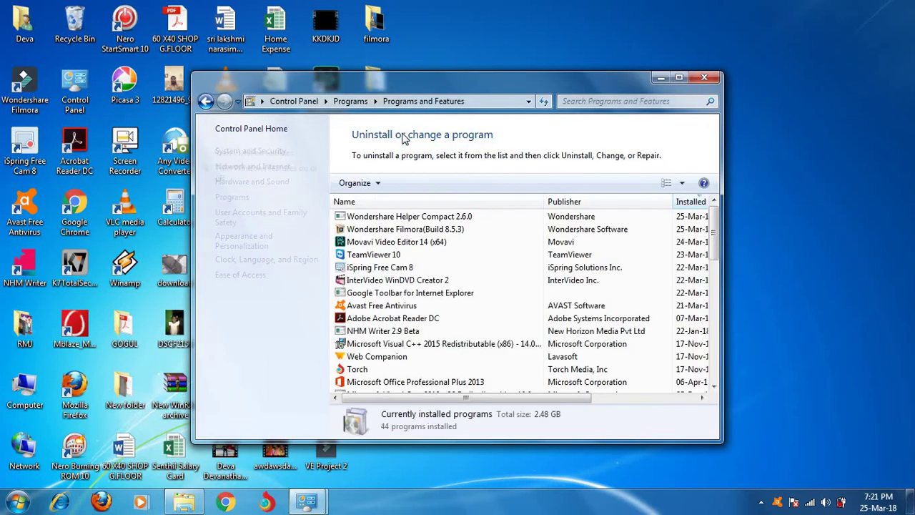
- Select Adobe Acrobat Reader DC, maximize the window, select Google Toolbar for Internet Explorer, and minimize Programs and Features
{"action": "left_click", "coordinate": [360, 318]}
{"action": "right_click", "coordinate": [360, 318]}
{"action": "left_click", "coordinate": [682, 77]}
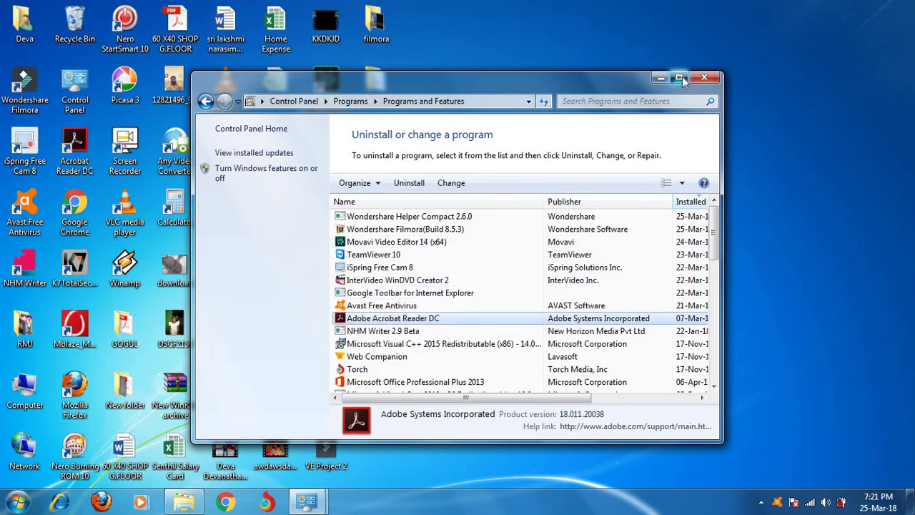
{"action": "left_click", "coordinate": [679, 76]}
{"action": "left_click", "coordinate": [164, 216]}
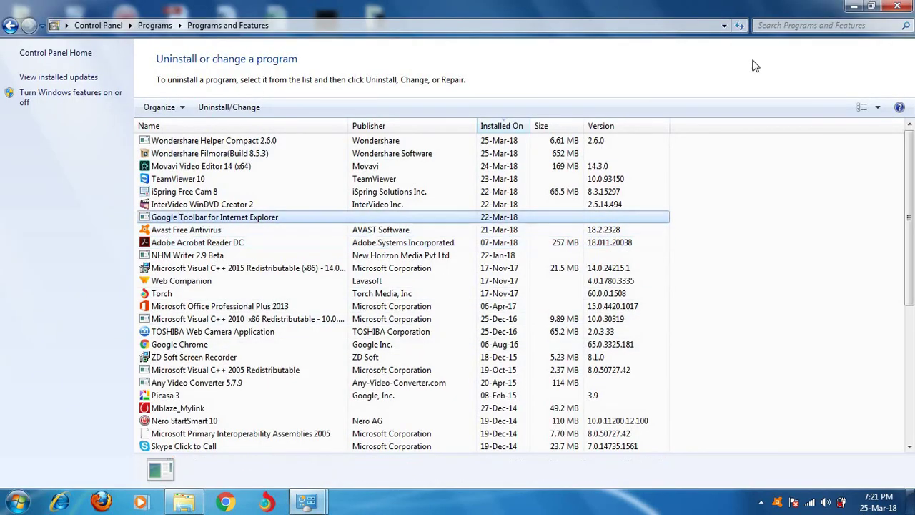
{"action": "left_click", "coordinate": [853, 6]}
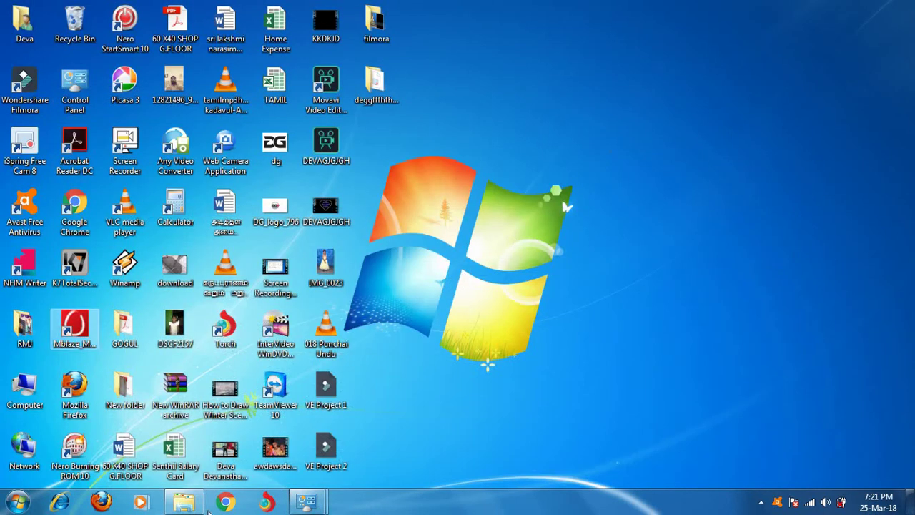
{"action": "mouse_move", "coordinate": [294, 508]}
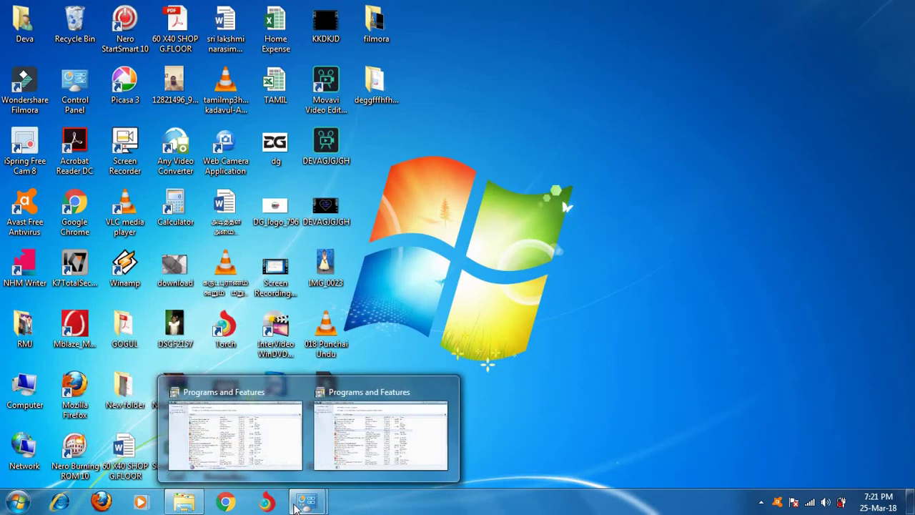